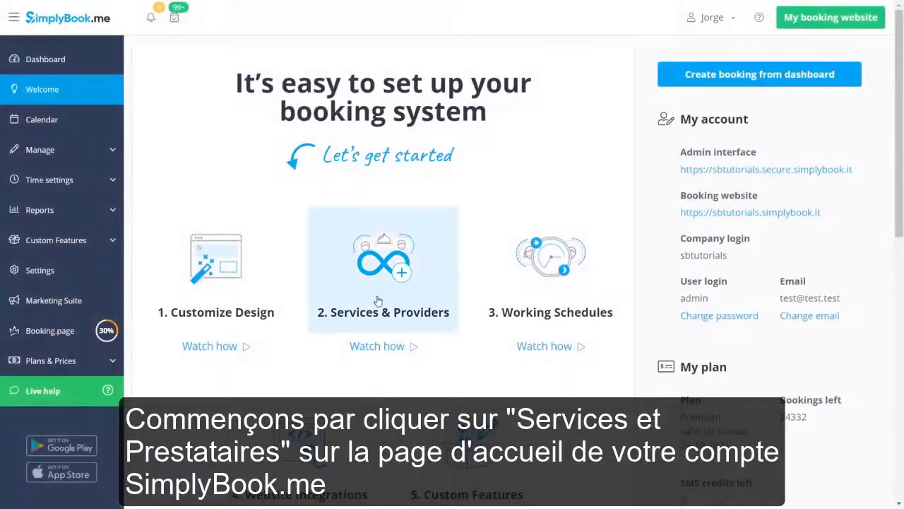
Open the configuration of the Personal training session service and toggle its visibility off and back on.
click(378, 301)
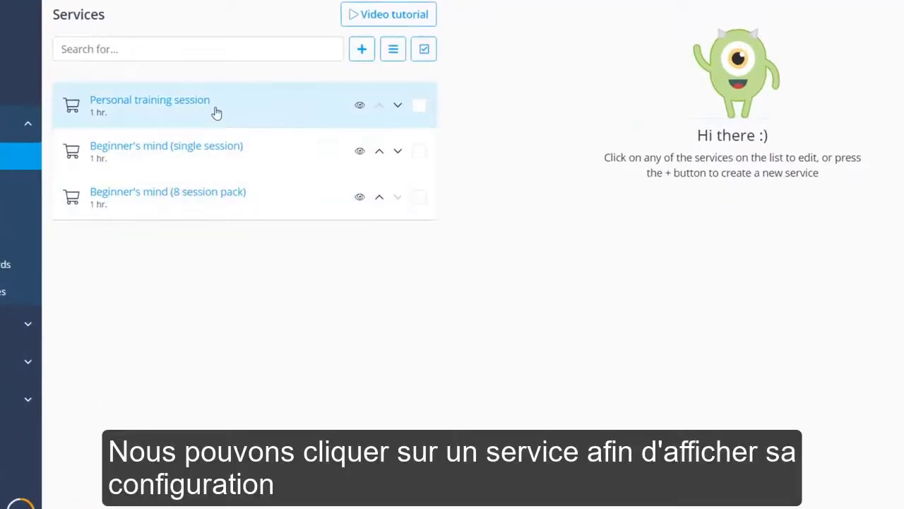
click(216, 113)
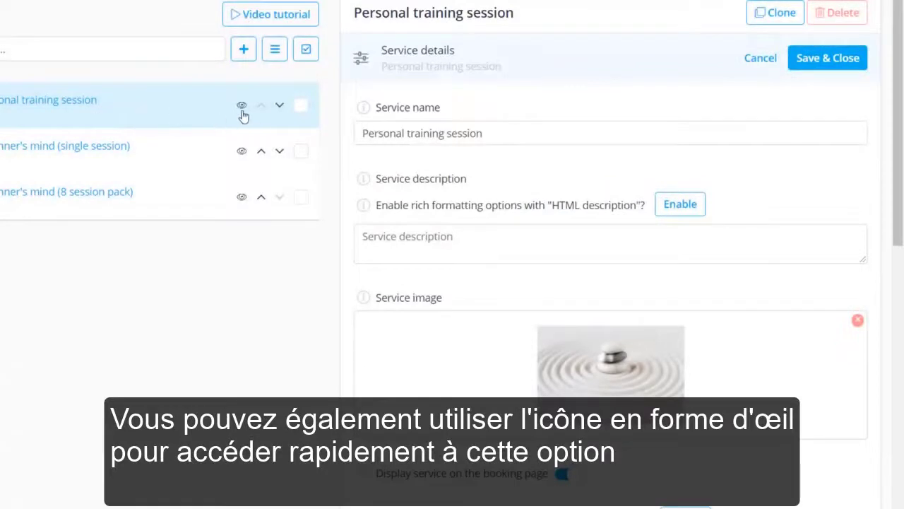
click(242, 109)
click(242, 109)
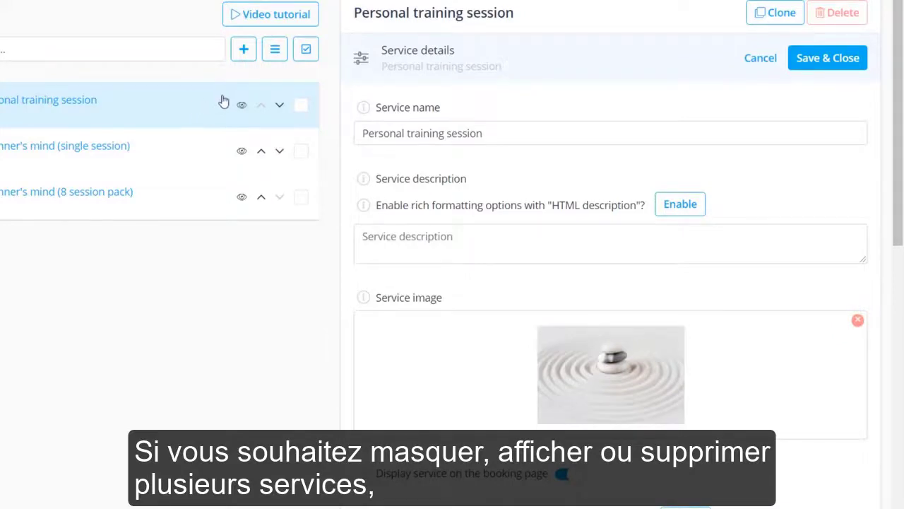
Select every service except Personal training session and check the bulk actions offered for the selection.
click(305, 52)
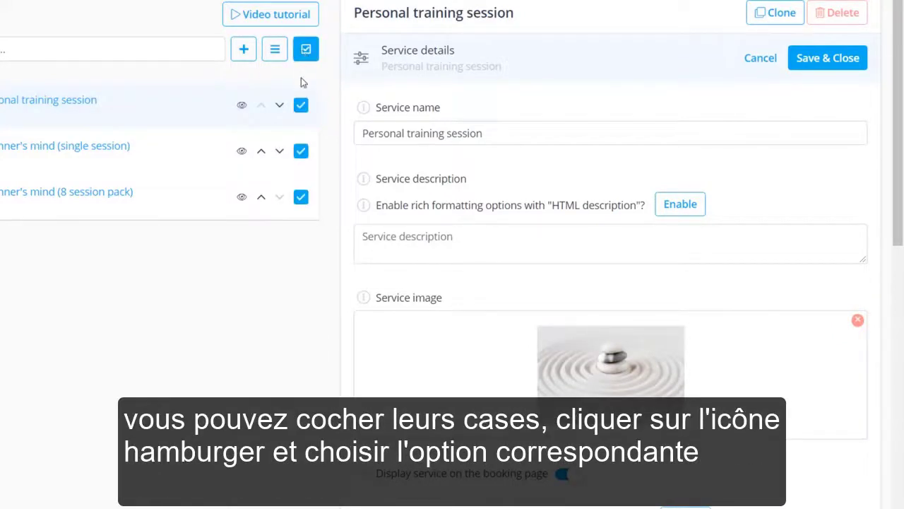
click(301, 105)
click(274, 48)
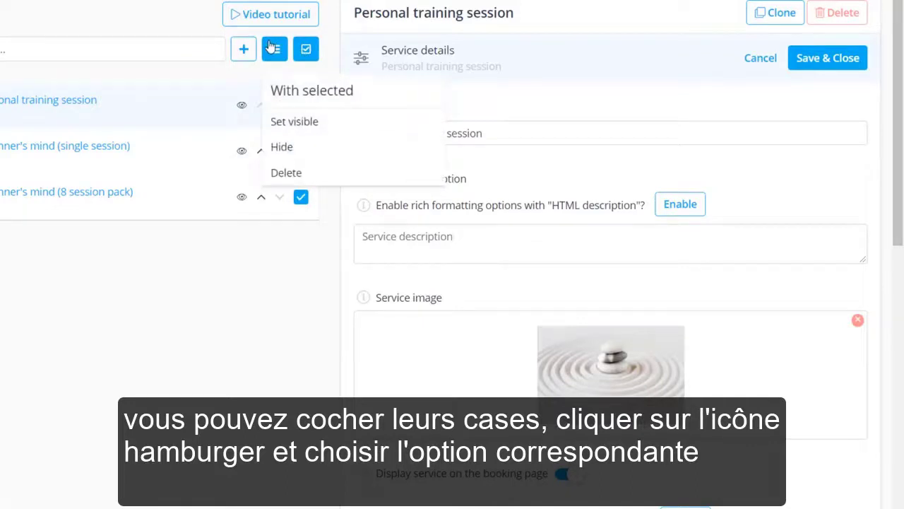
click(226, 73)
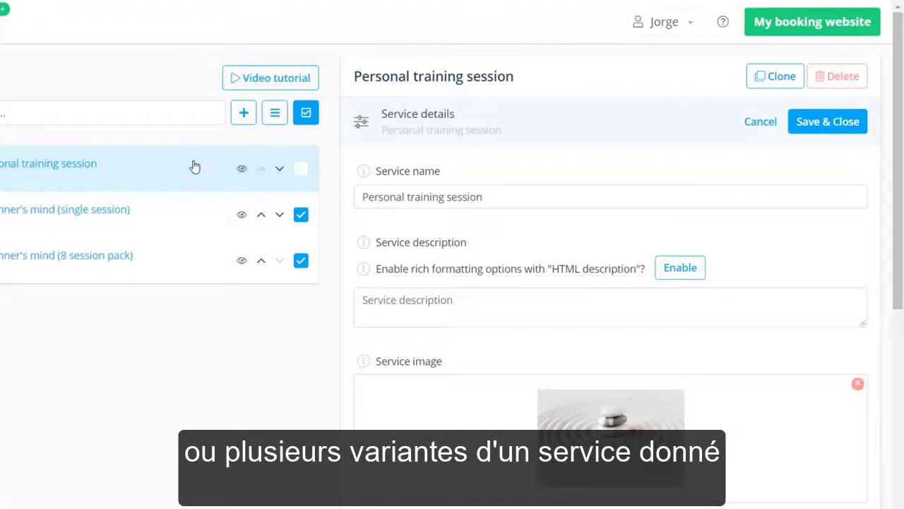
Enable Accept payments from the Personal training session's details and set its price to 20 USD.
scroll(193, 167, down, 3)
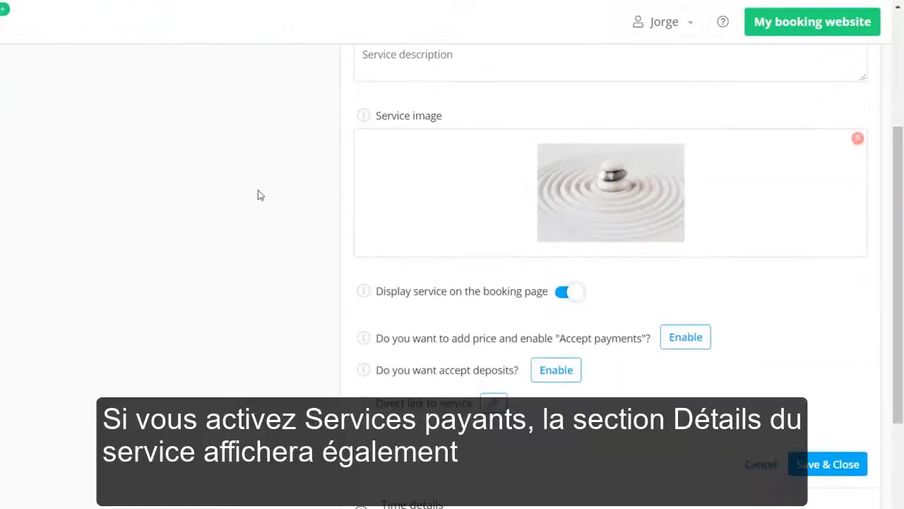
click(682, 337)
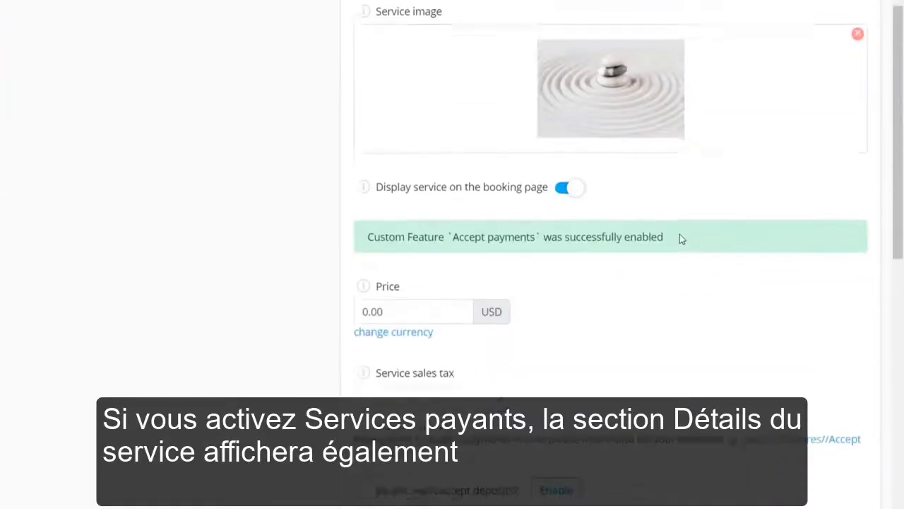
click(419, 235)
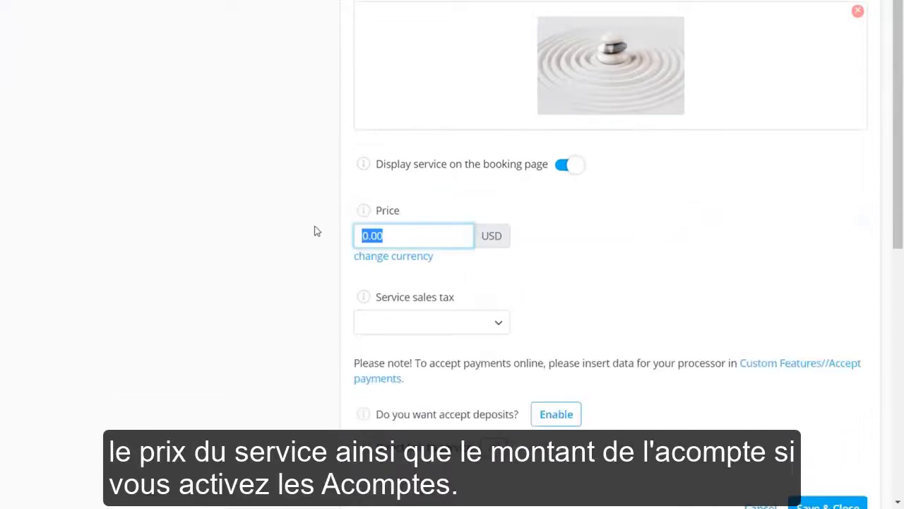
text(20)
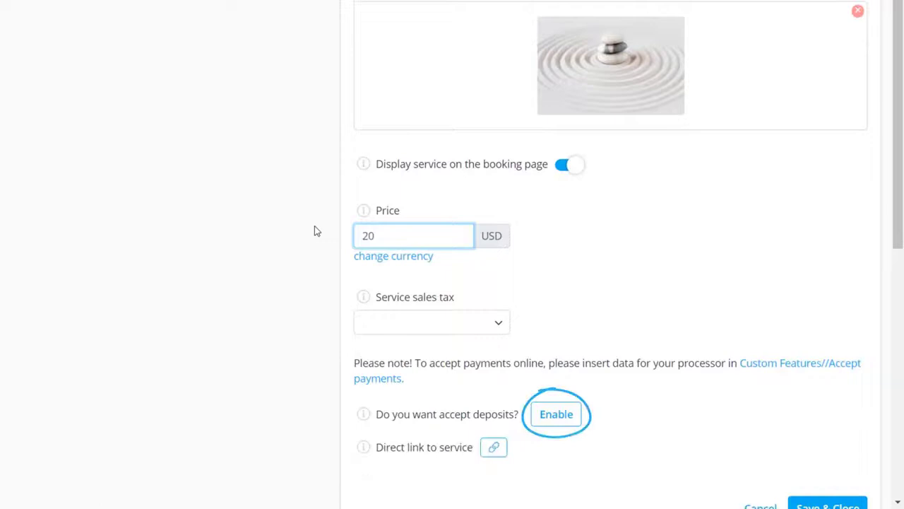
Reveal the direct booking link to the Personal training session service.
scroll(316, 231, down, 3)
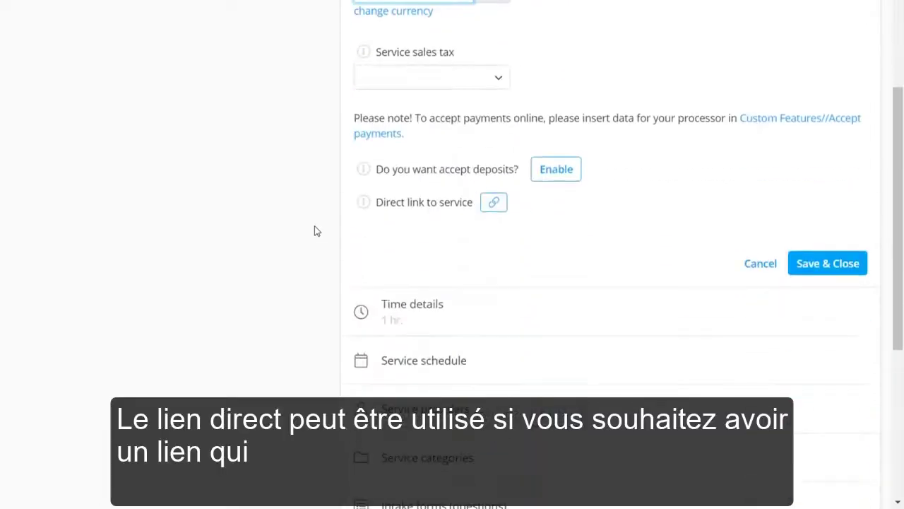
click(494, 204)
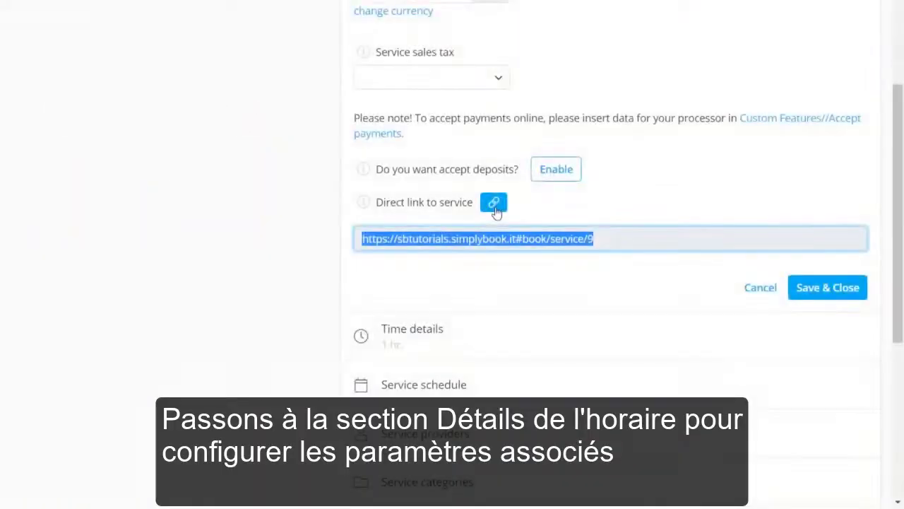
Check the minute options for the service duration in Time details and the timeframe setting in the company time configuration.
click(457, 337)
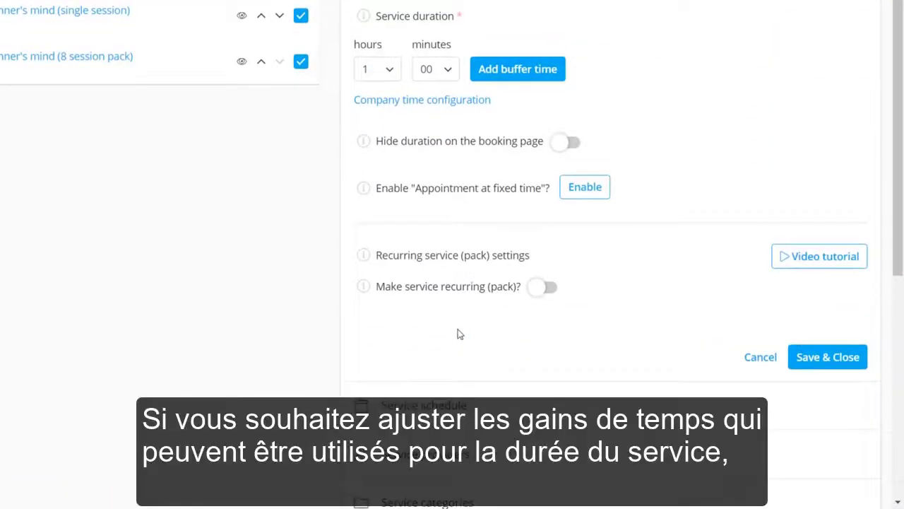
click(450, 69)
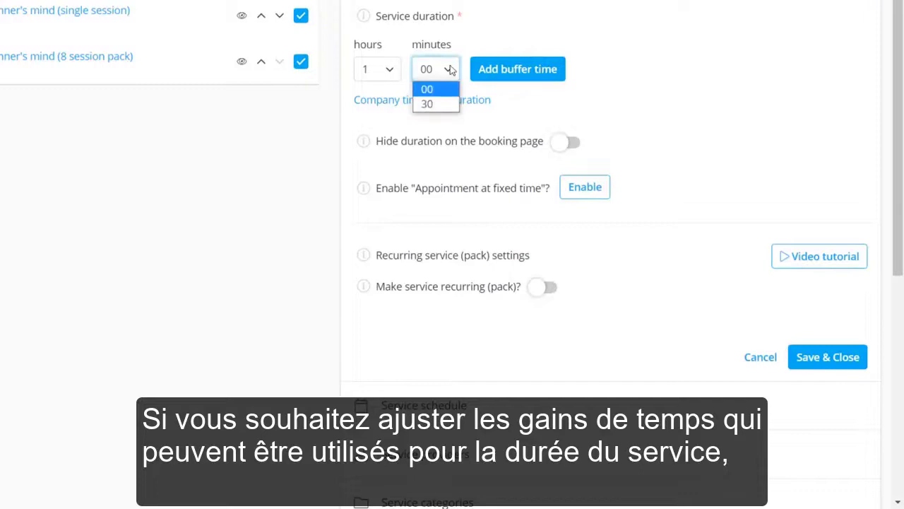
click(451, 69)
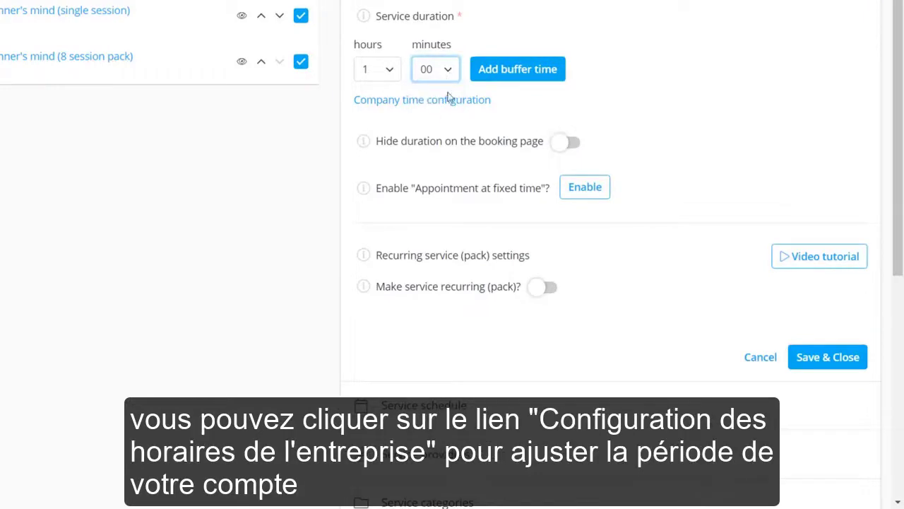
click(424, 101)
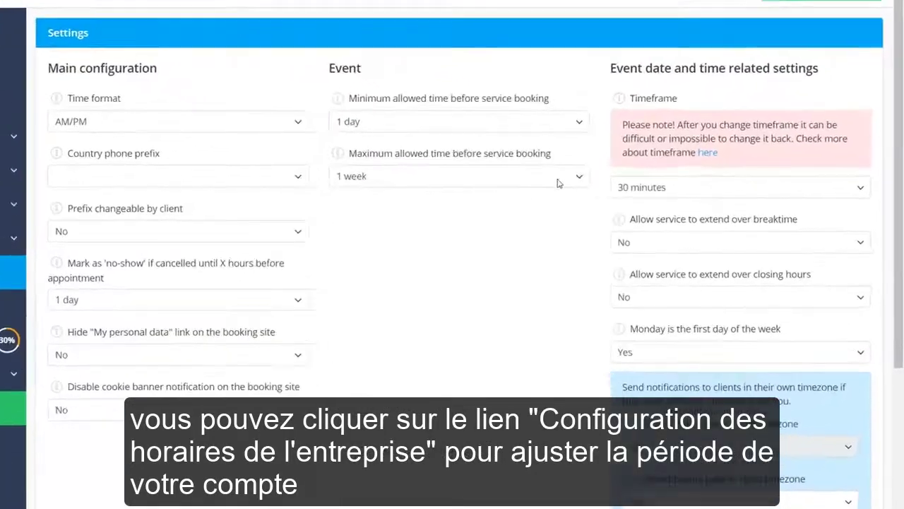
click(669, 197)
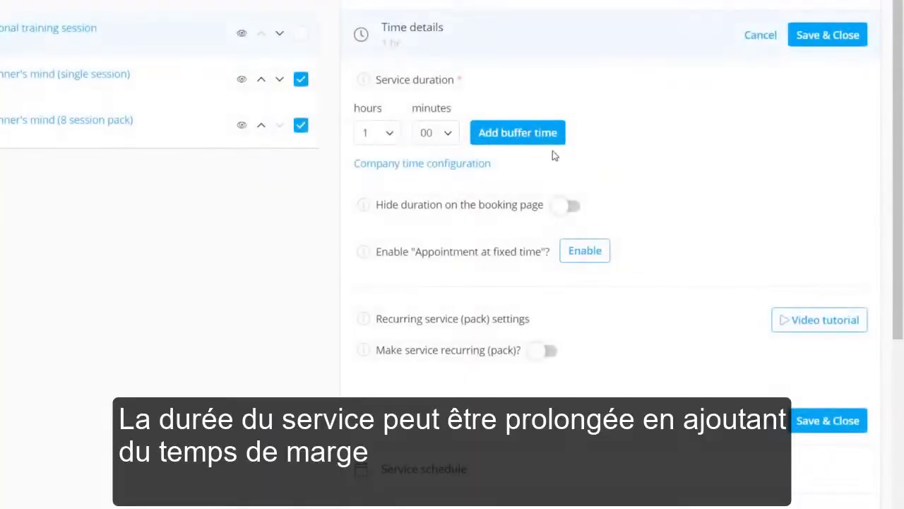
Add a buffer time of 0 hours 30 minutes after the Personal training session.
click(540, 139)
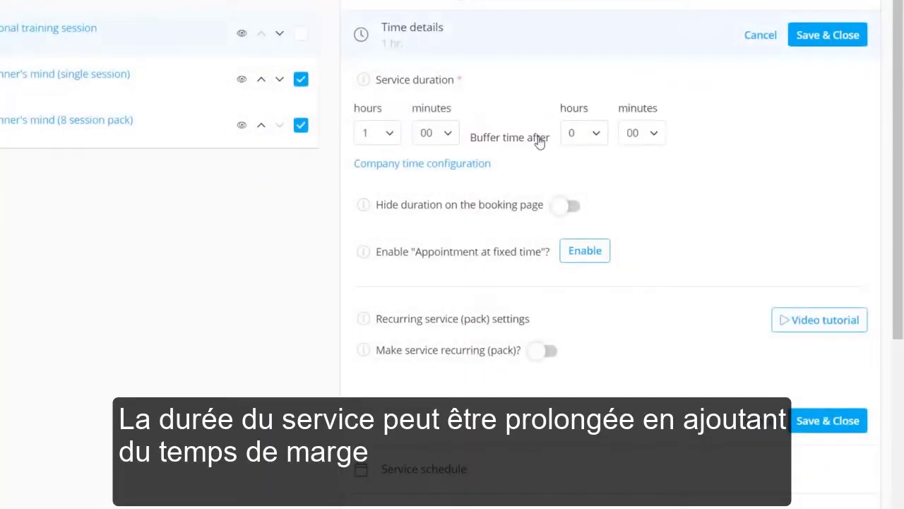
click(654, 134)
click(661, 170)
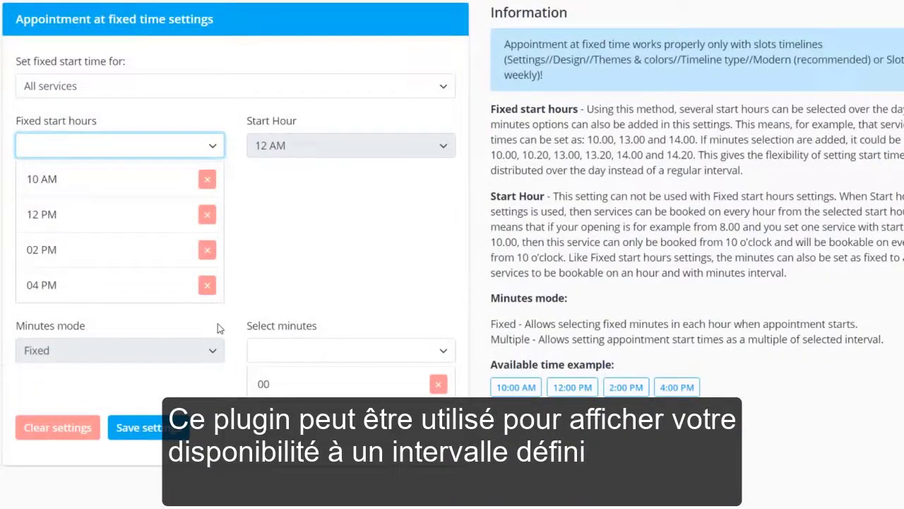
Remove the 10 AM, 12 PM, 02 PM and 04 PM fixed start hours from the Appointment at fixed time settings.
click(207, 179)
click(207, 179)
click(207, 179)
click(207, 178)
Switch the fixed-time minutes mode to Multiple and choose a minutes interval.
click(212, 248)
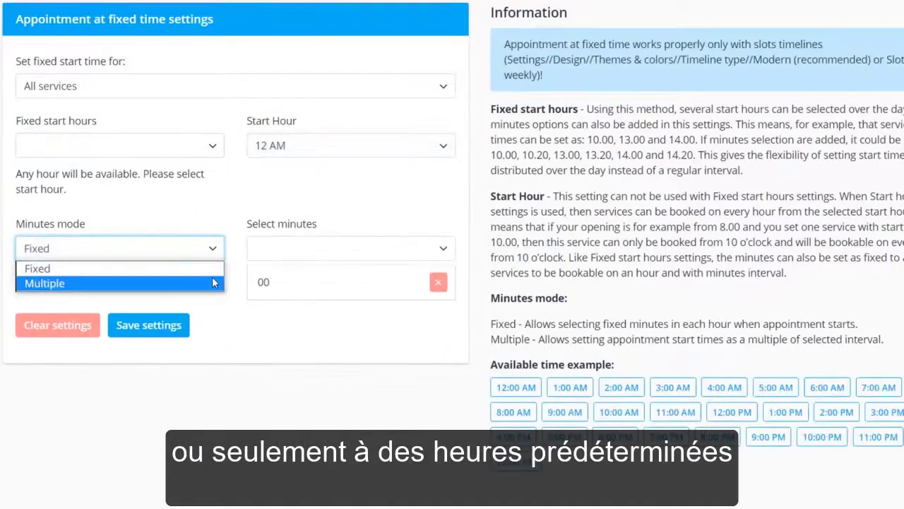
click(212, 282)
click(333, 248)
click(310, 327)
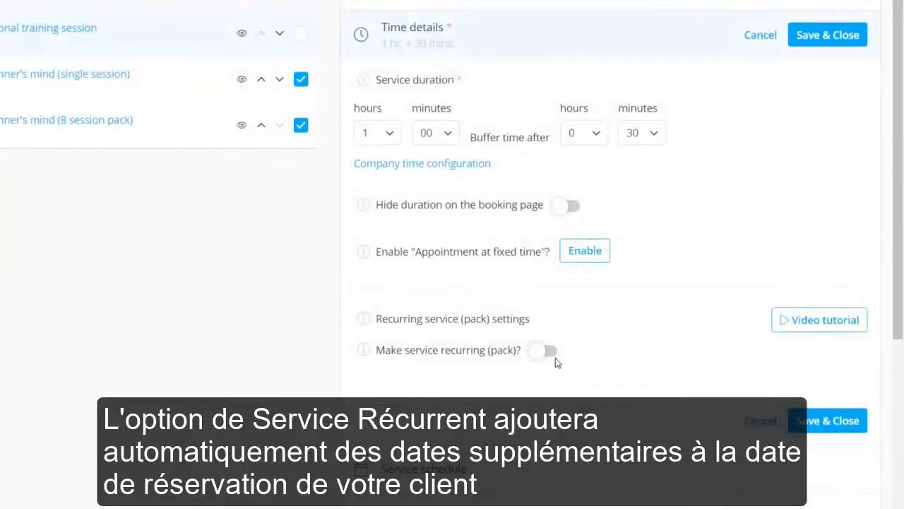
Make the Personal training session a recurring service (pack).
click(548, 355)
scroll(551, 362, down, 4)
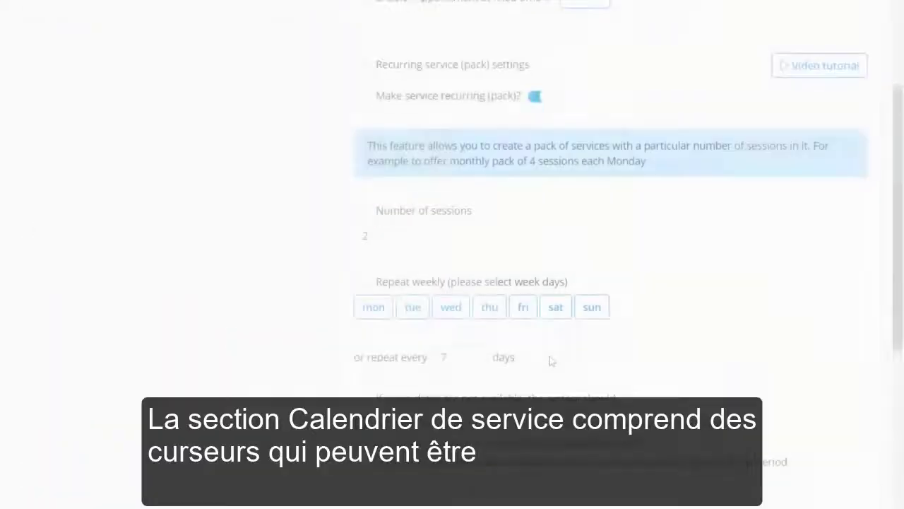
In the service schedule, end Tuesday and Thursday at 3:00 PM and turn on Saturday as a working day.
scroll(550, 361, down, 7)
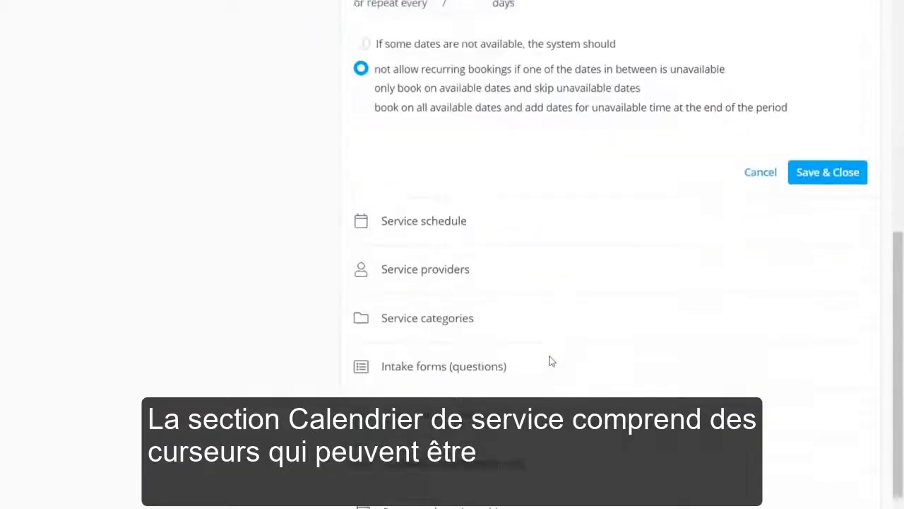
click(578, 108)
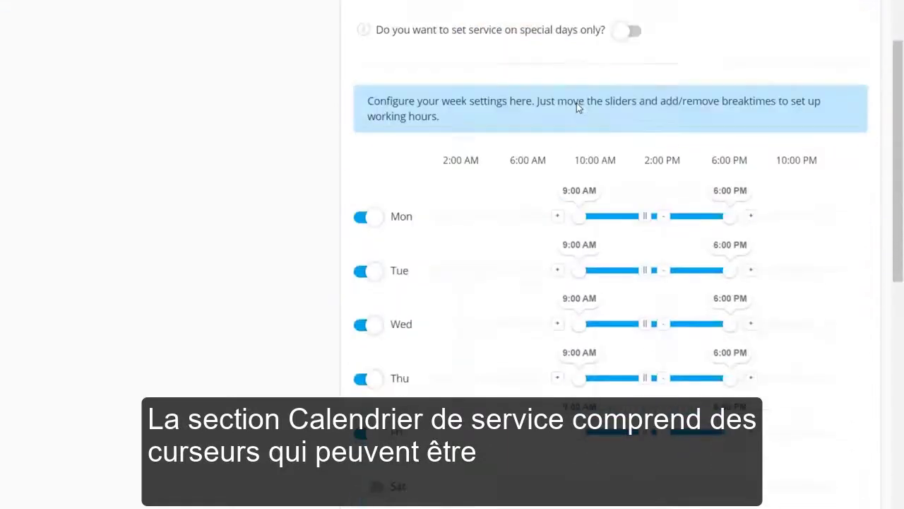
drag(729, 273, 676, 276)
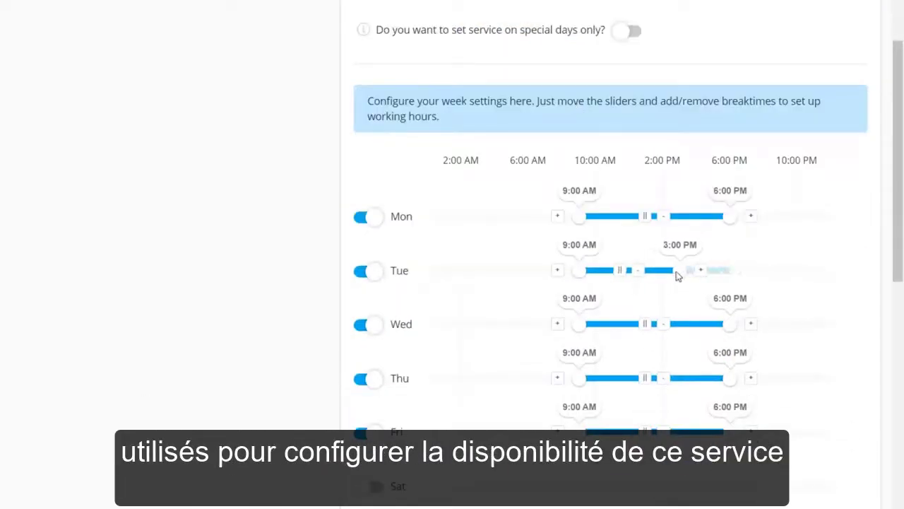
drag(726, 388, 680, 382)
click(366, 487)
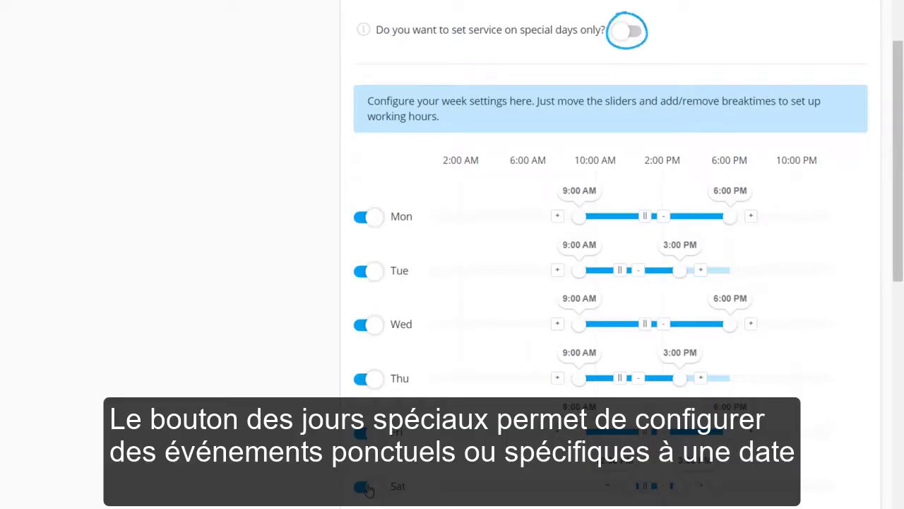
Show the advanced settings of the service schedule.
scroll(368, 487, down, 4)
scroll(367, 458, down, 1)
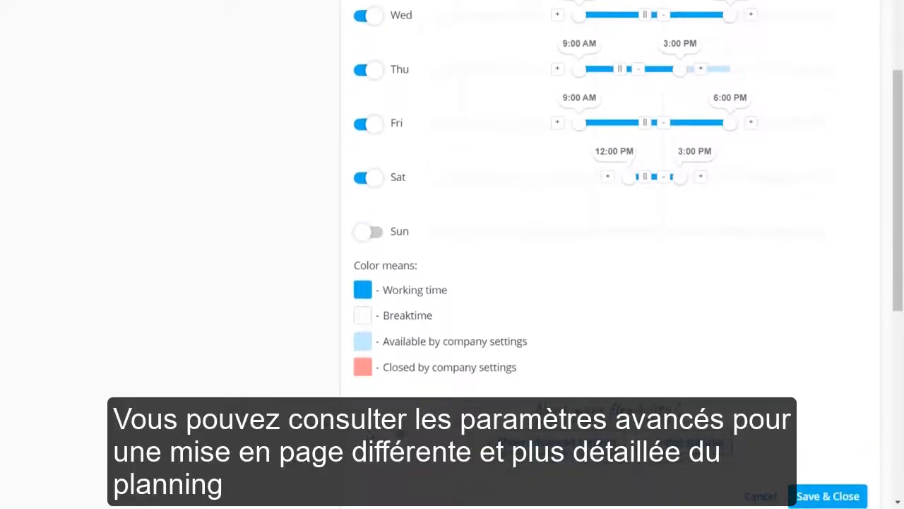
click(541, 445)
Review the service providers available for the Personal training session and the further configuration sections below them.
scroll(542, 445, down, 2)
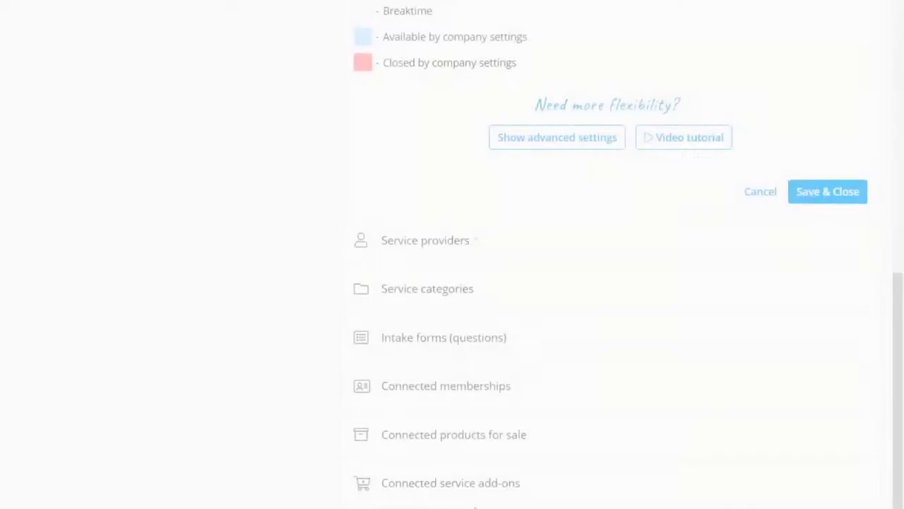
click(533, 249)
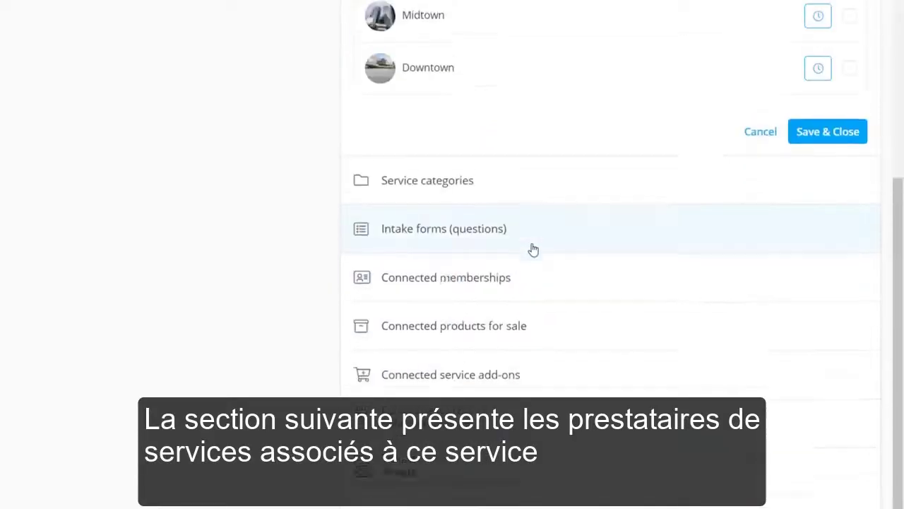
scroll(533, 249, up, 3)
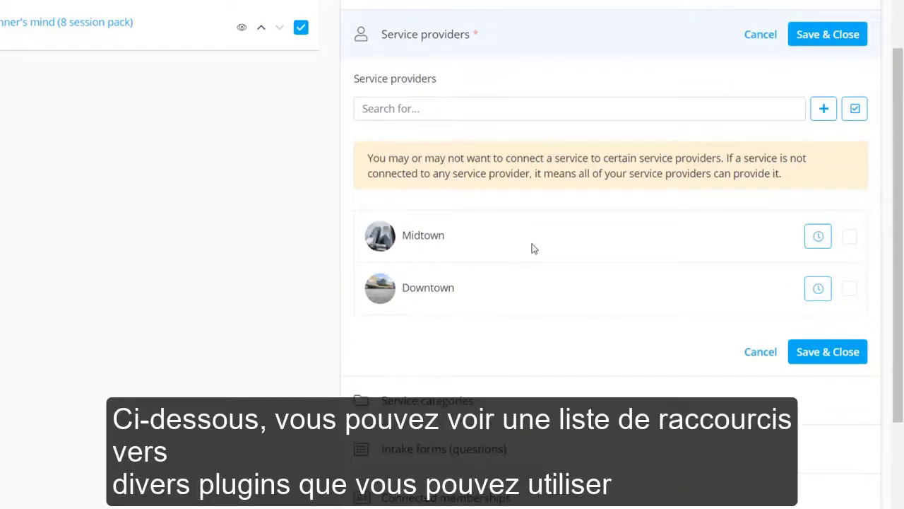
scroll(534, 248, down, 4)
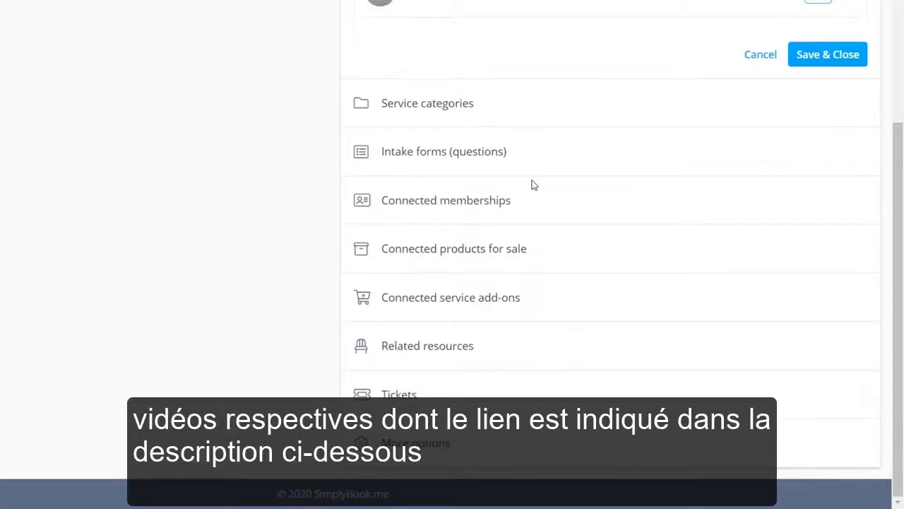
Open the Midtown provider's configuration and expand its service provider's details.
scroll(534, 185, up, 3)
click(431, 130)
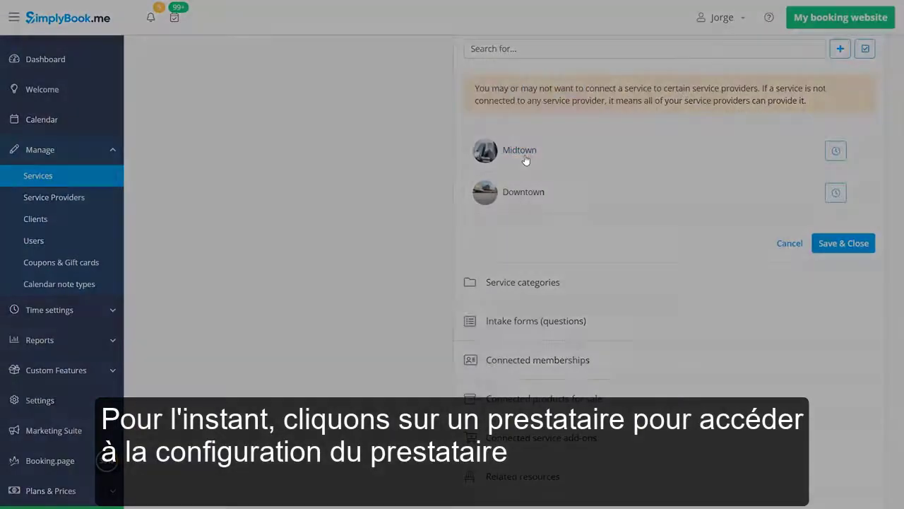
click(549, 108)
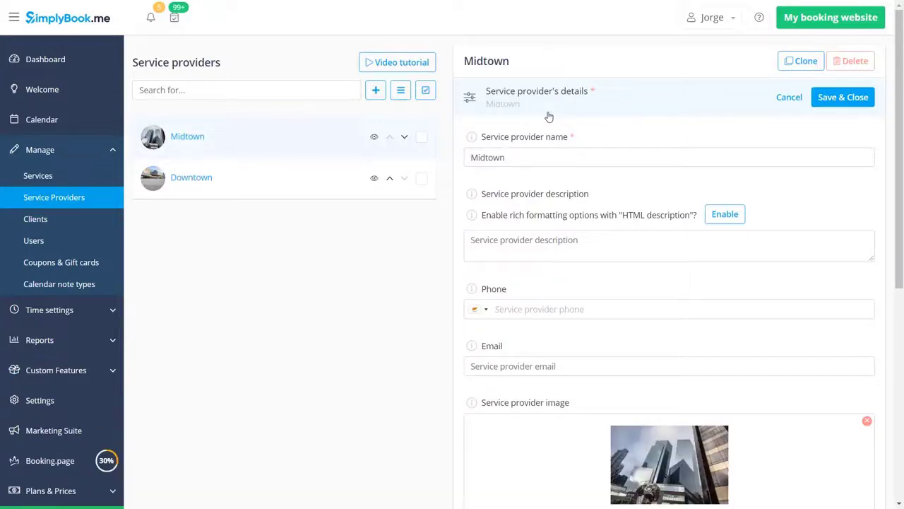
Set the number of clients Midtown can serve at the same time to 8.
scroll(549, 117, down, 5)
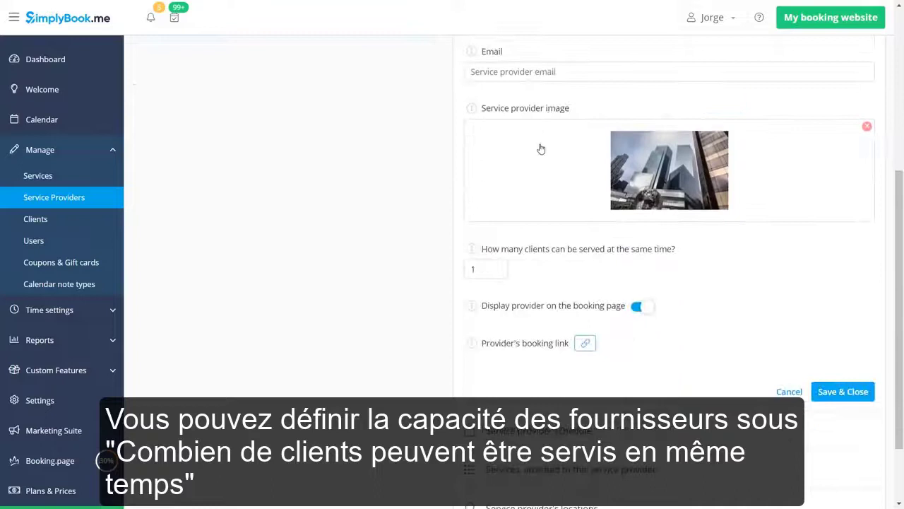
double_click(474, 269)
text(8)
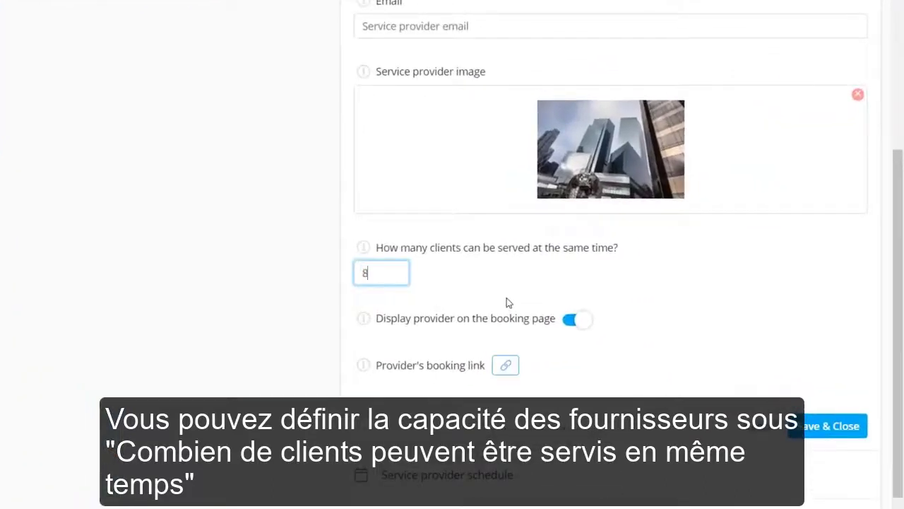
scroll(507, 297, down, 3)
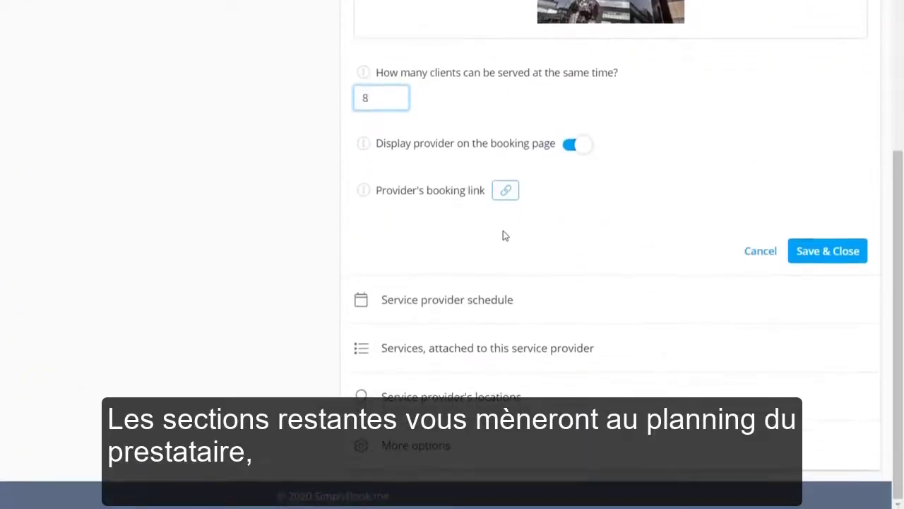